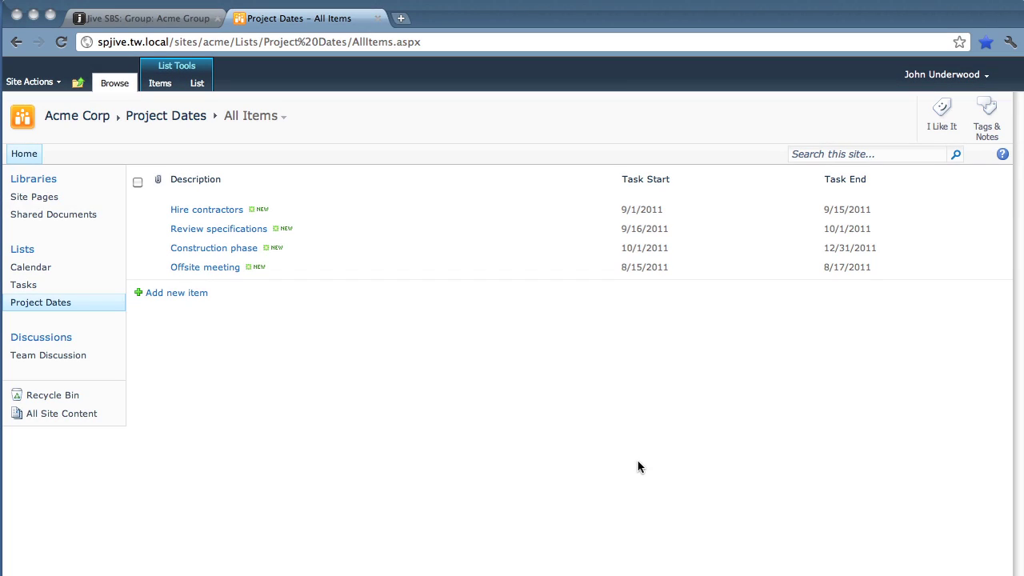
Step: Review the Project Dates list's columns on its List Settings page
left_click(200, 84)
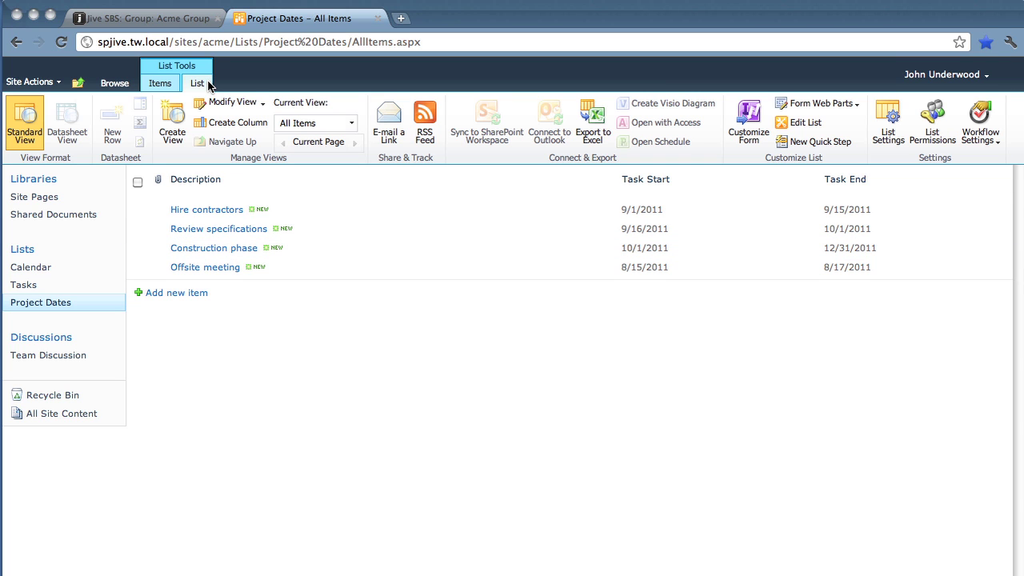
left_click(887, 137)
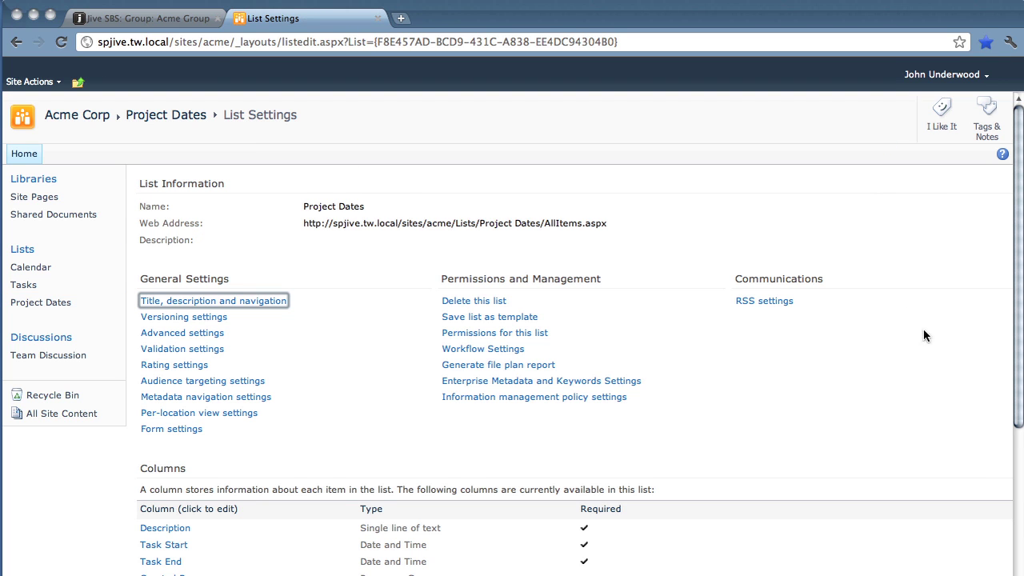
scroll(512, 332, "down", 5)
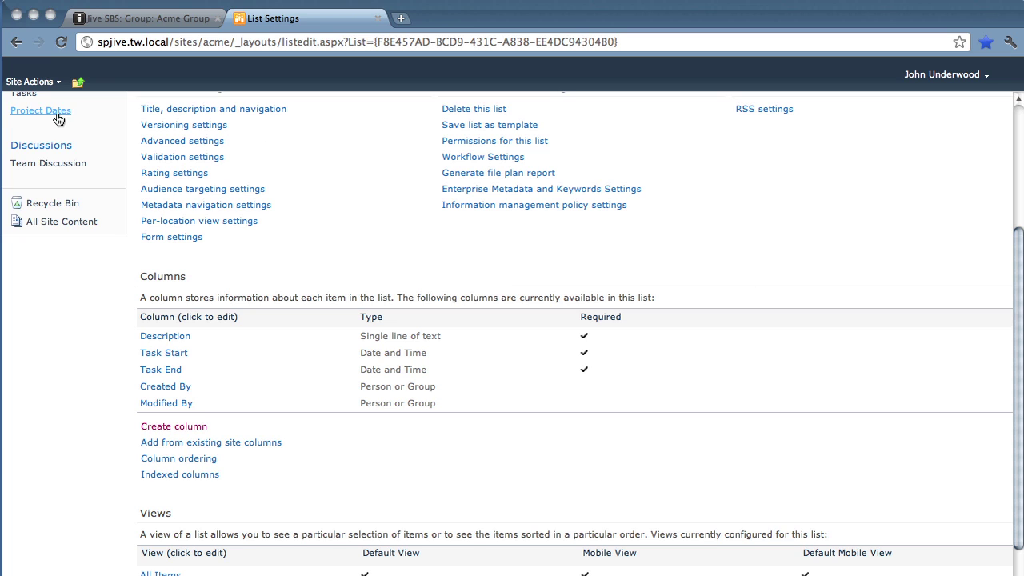
Step: Show Project Dates in its Project Dates Calendar view, then return to the Jive Acme Group page
left_click(32, 110)
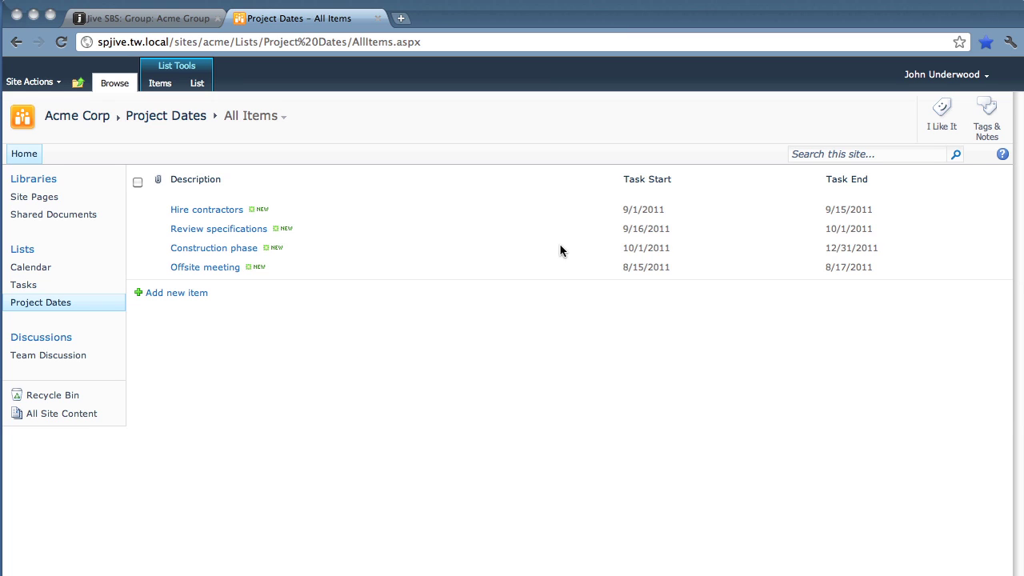
left_click(284, 118)
left_click(288, 150)
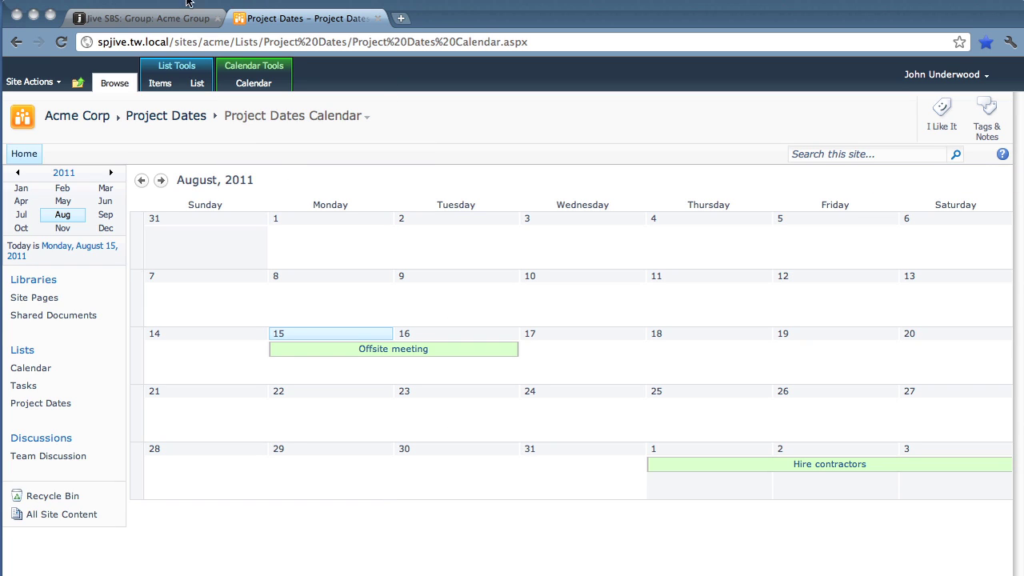
left_click(171, 22)
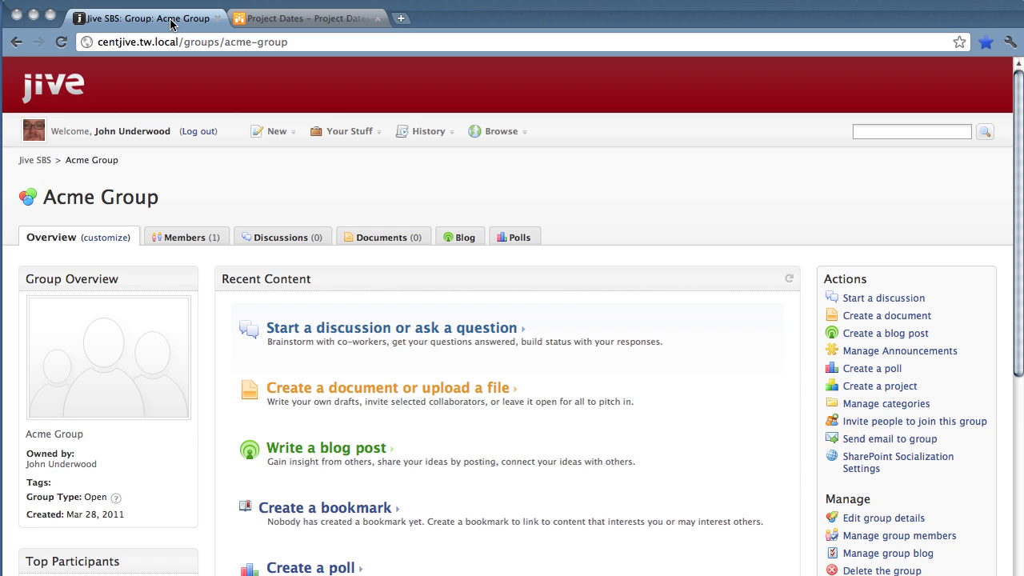
Step: Place a SharePoint Calendar Widget on the Acme Group layout above Recent Content
left_click(106, 237)
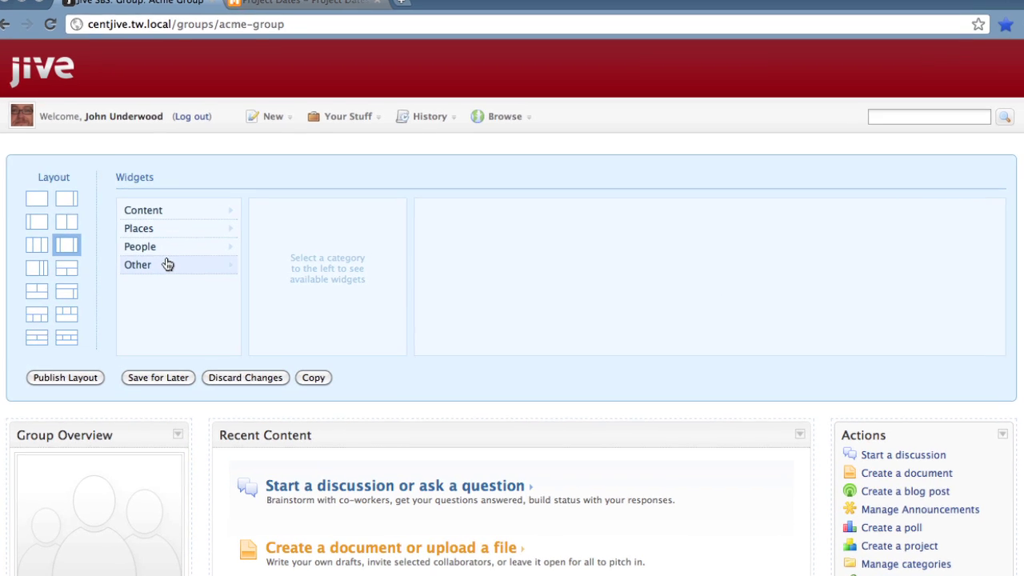
left_click(167, 265)
scroll(395, 342, "down", 2)
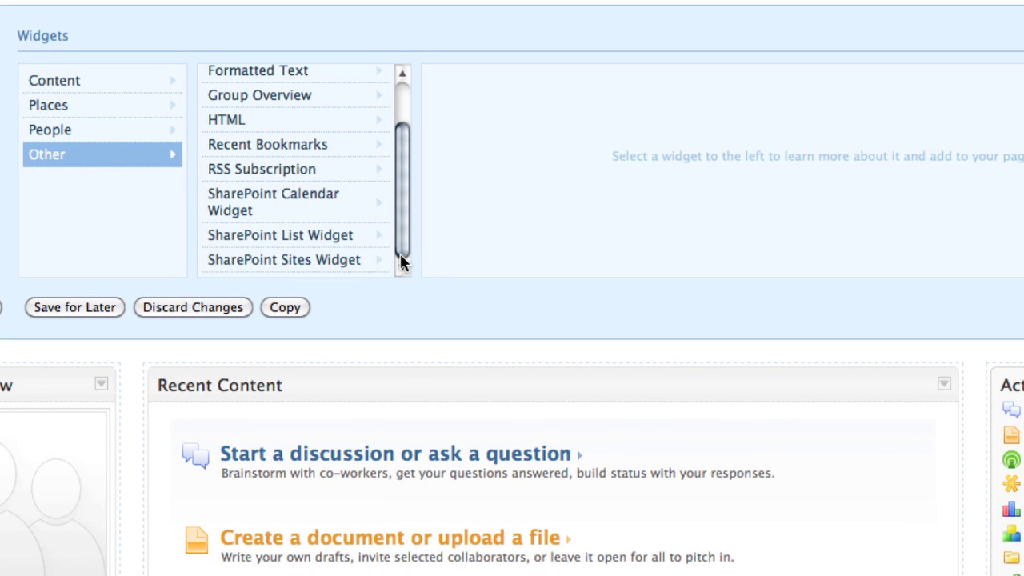
left_click(332, 200)
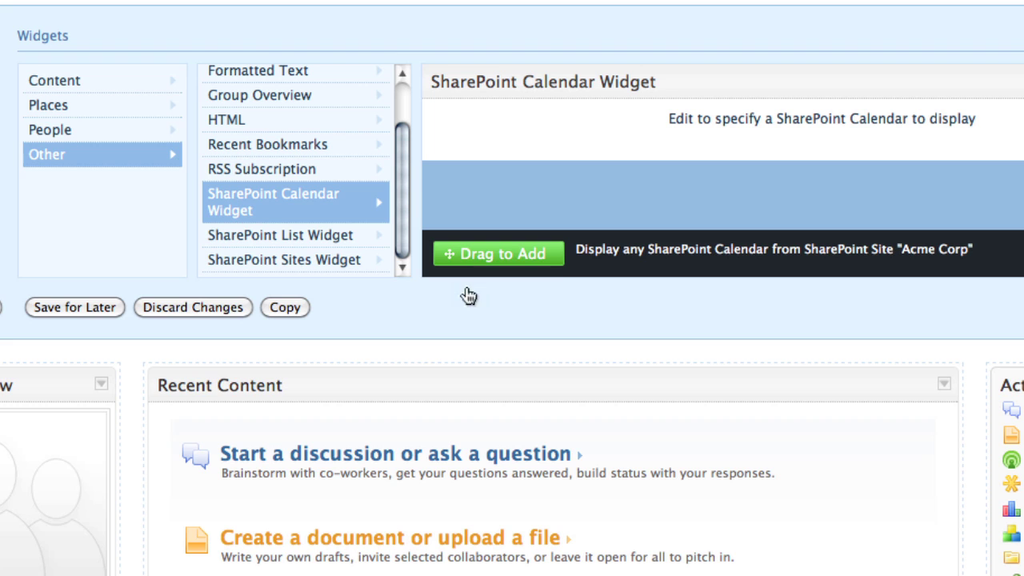
left_click_drag(533, 253, 245, 390)
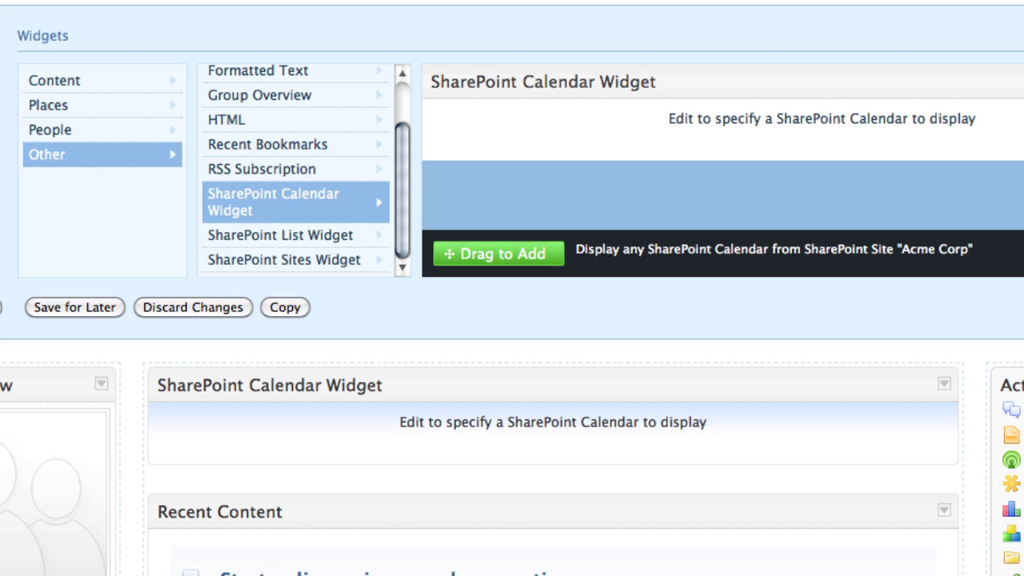
Step: Title the widget 'Project Dates from SharePoint' with the Project Dates calendar and view, and save
left_click(943, 386)
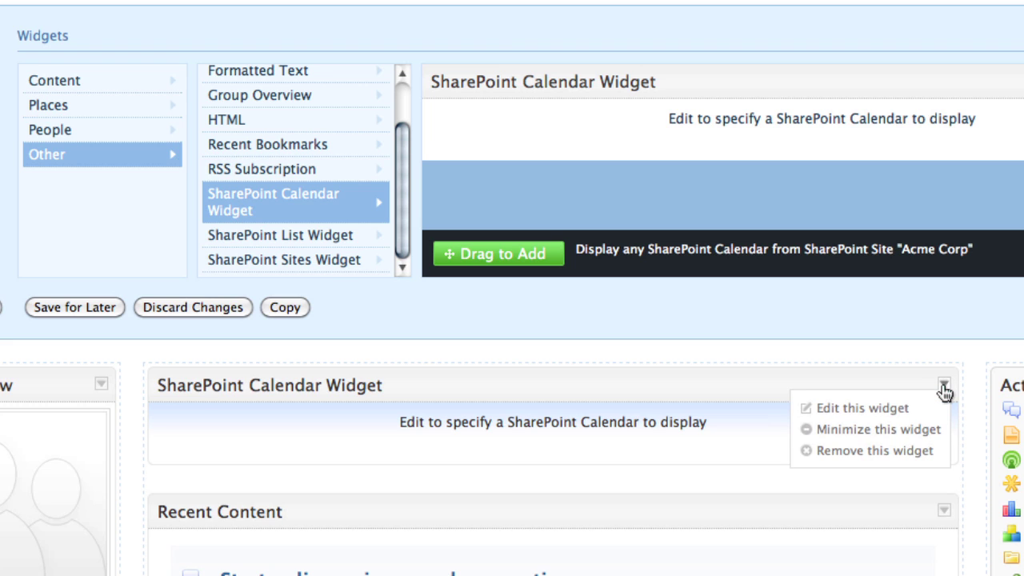
left_click(899, 411)
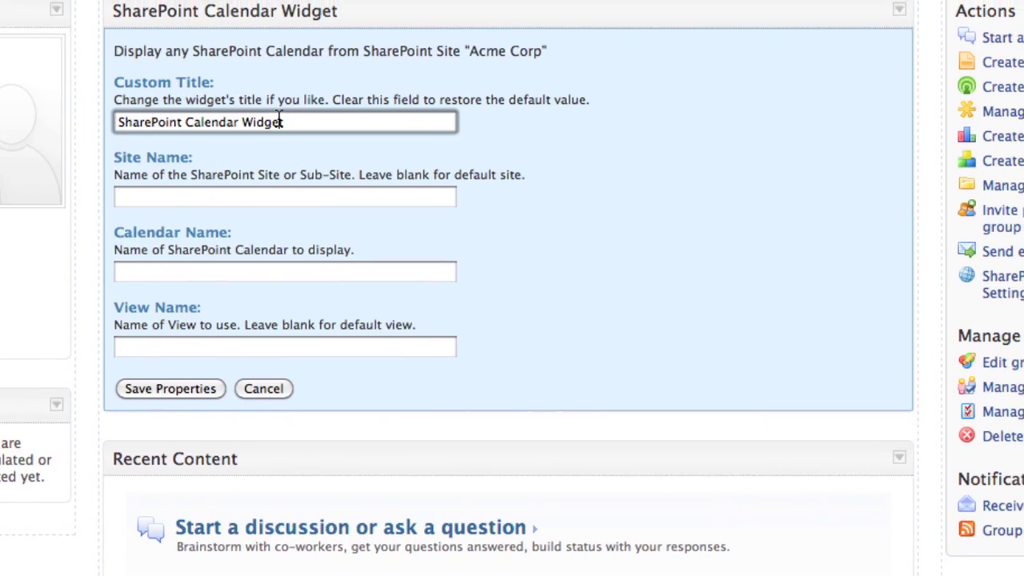
left_click(317, 98)
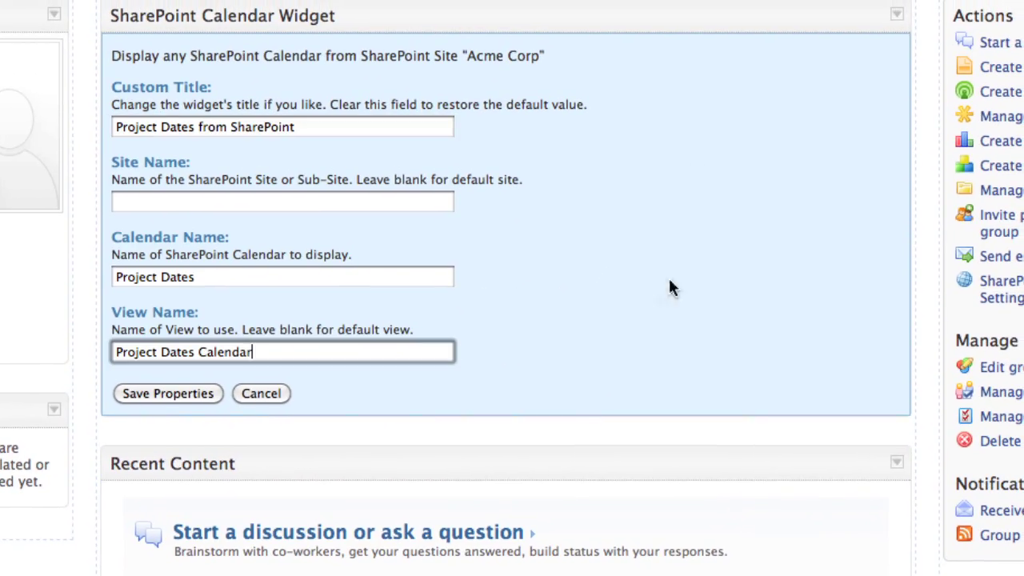
left_click(175, 391)
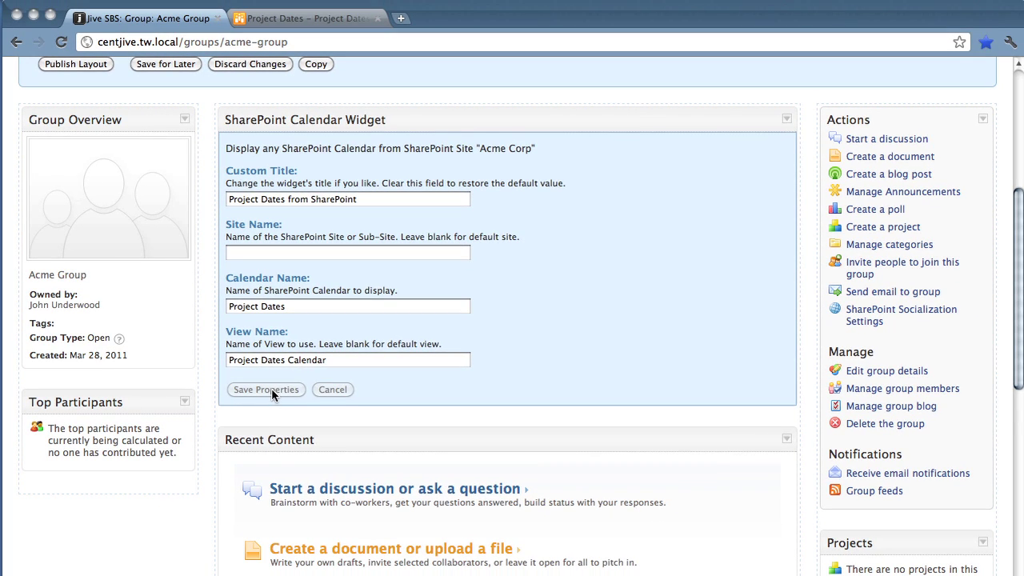
Step: Add a second calendar widget to the right column using the 'Project Dates Calendar' view
left_click(1021, 90)
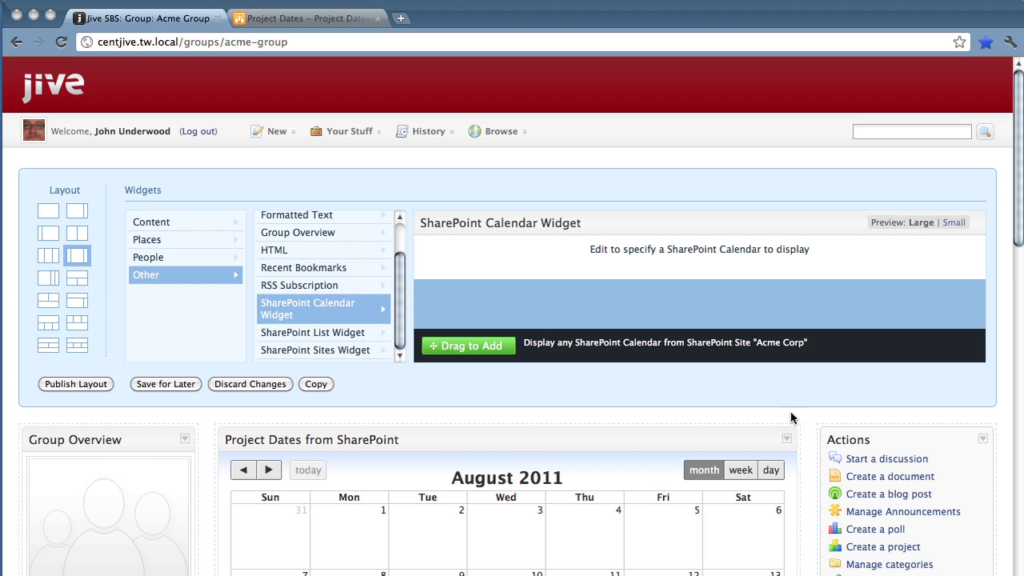
left_click_drag(471, 345, 872, 438)
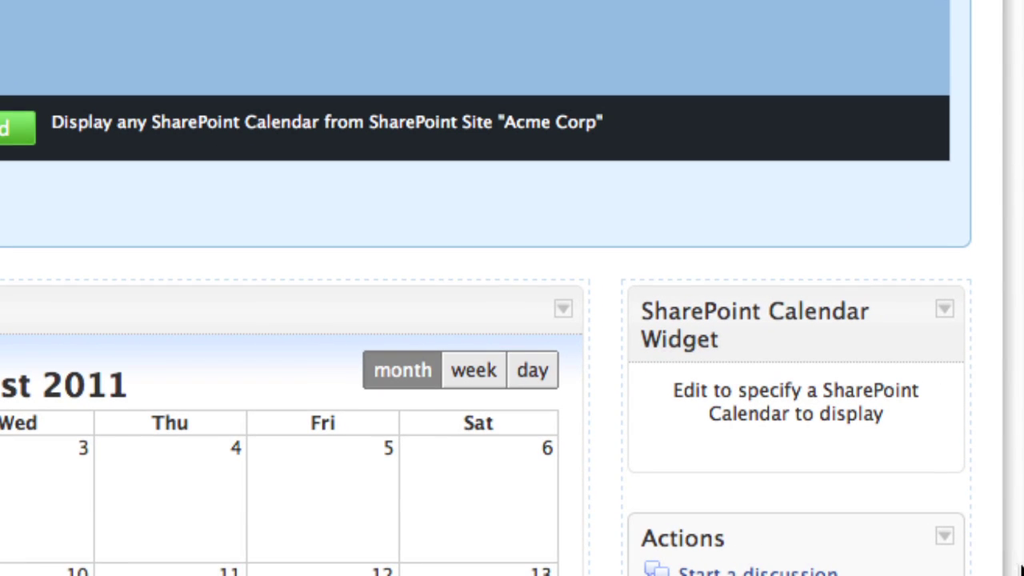
scroll(928, 200, "down", 5)
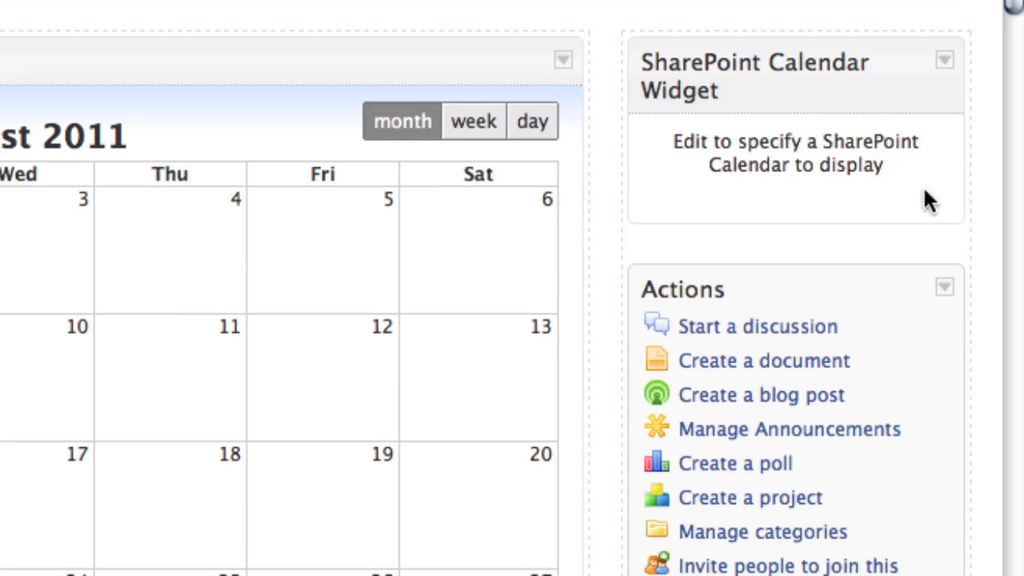
left_click(944, 62)
left_click(859, 92)
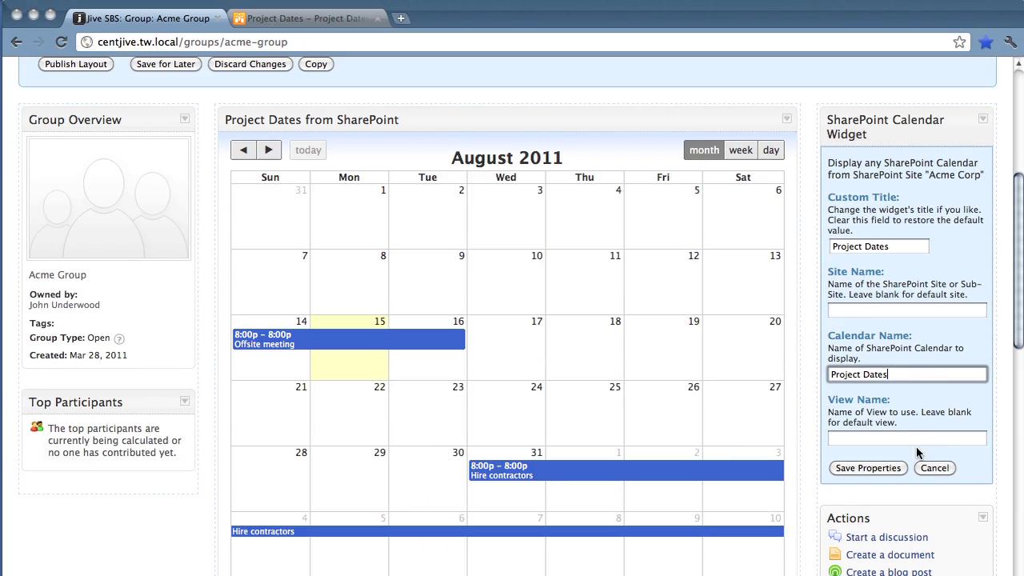
key("Tab")
type("Project Dates Calendar")
left_click(868, 468)
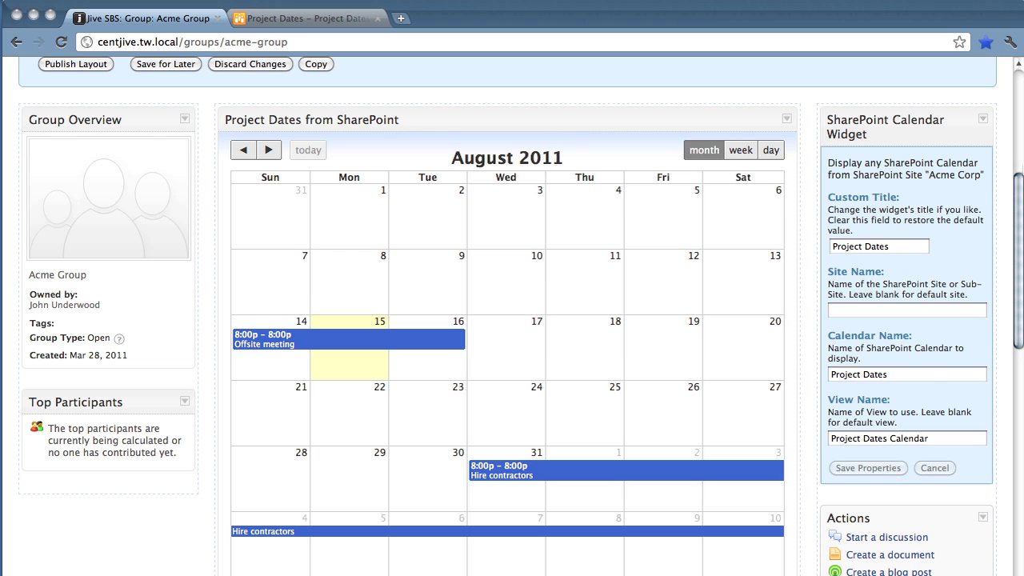
Step: Publish the group's new layout and confirm
scroll(75, 388, "up", 5)
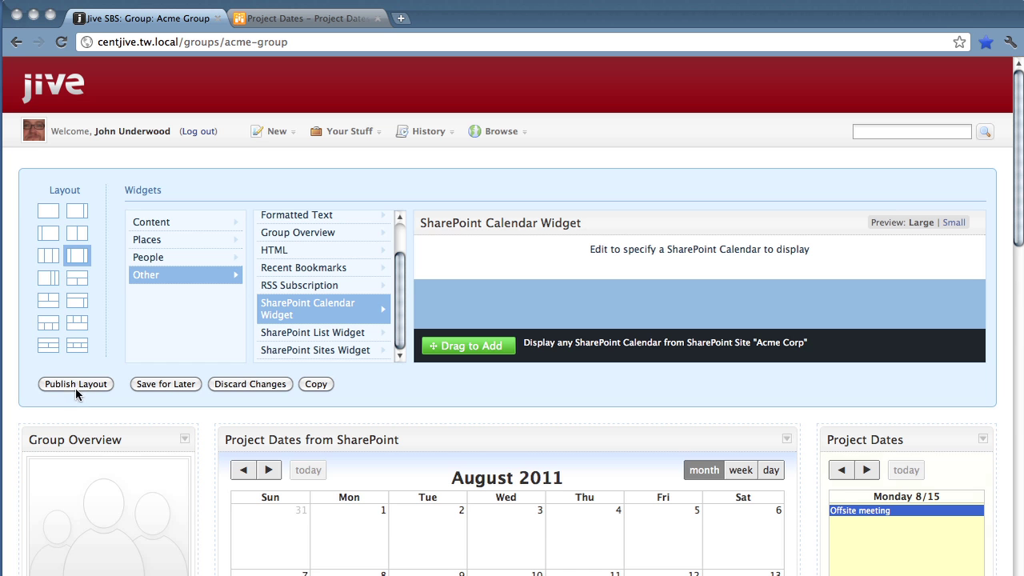
left_click(75, 384)
left_click(632, 222)
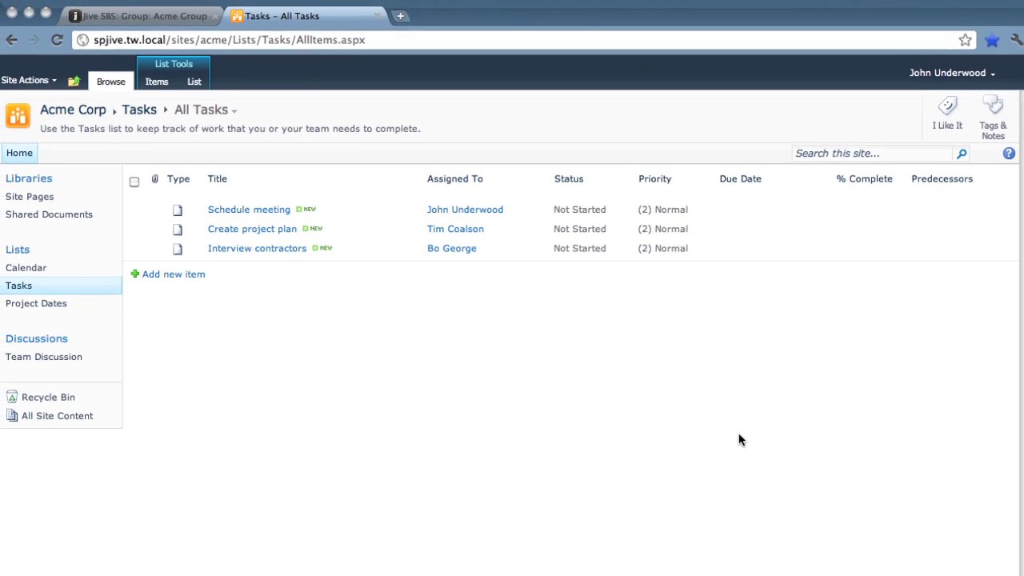
Step: Return from SharePoint's Tasks list to the Jive Acme Group page
left_click(184, 17)
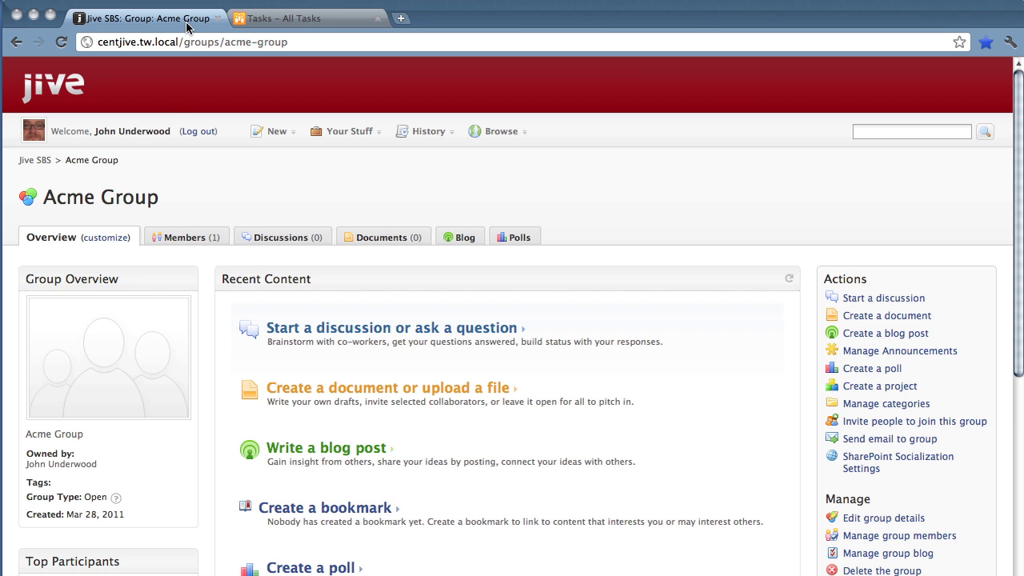
Step: Place a SharePoint List Widget in the middle column above Recent Content
left_click(117, 239)
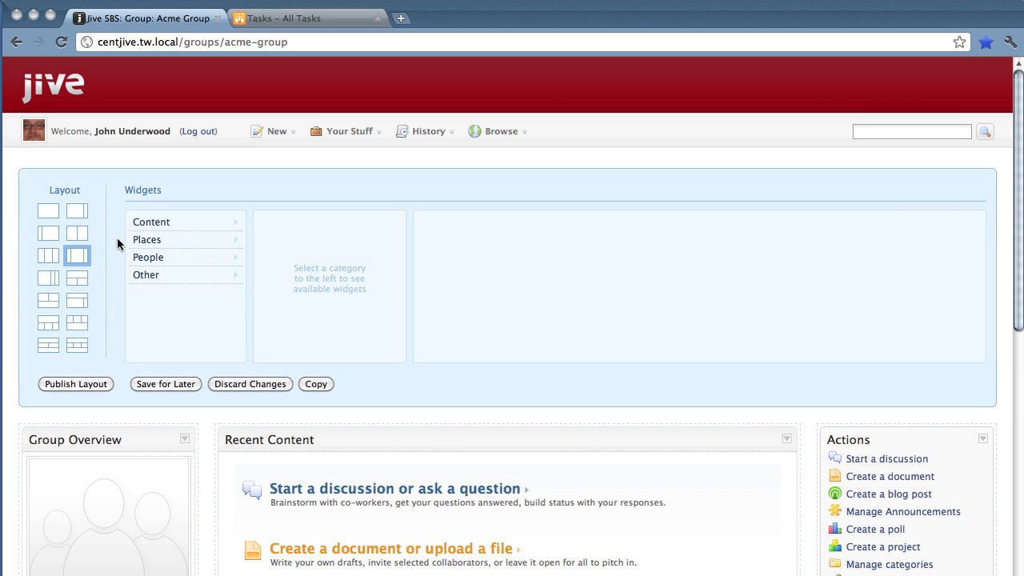
scroll(350, 336, "down", 2)
left_click(350, 336)
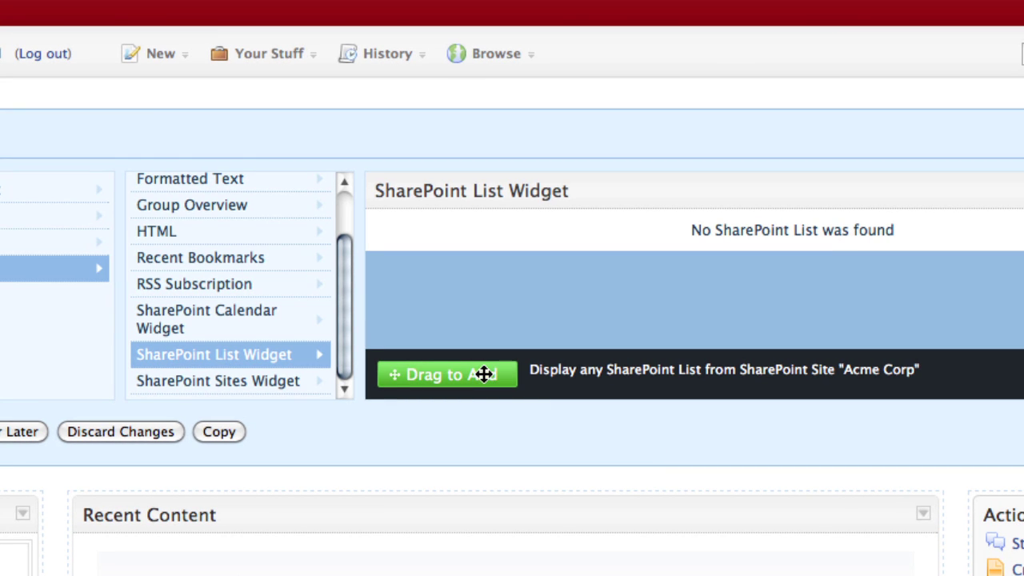
left_click_drag(484, 374, 183, 515)
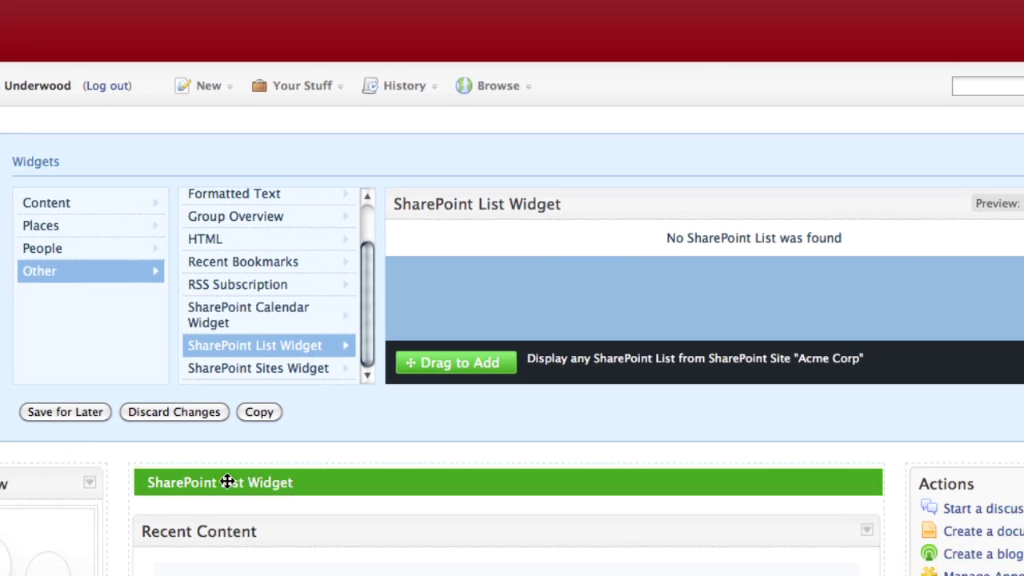
left_click_drag(227, 481, 213, 484)
Step: Title the widget 'Tasks (from SharePoint)' with list name Tasks, save, and publish the layout
left_click(869, 488)
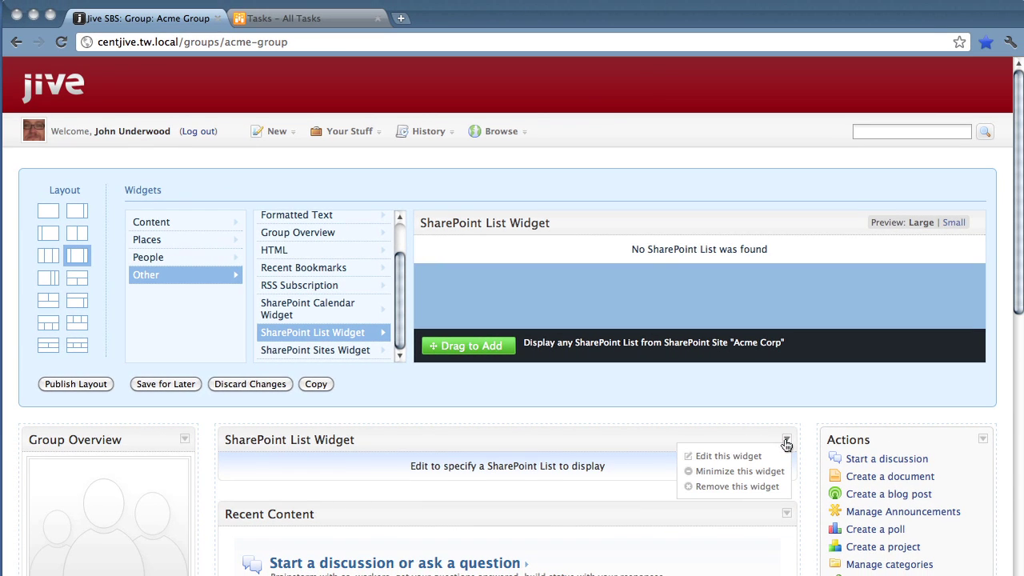
left_click(742, 458)
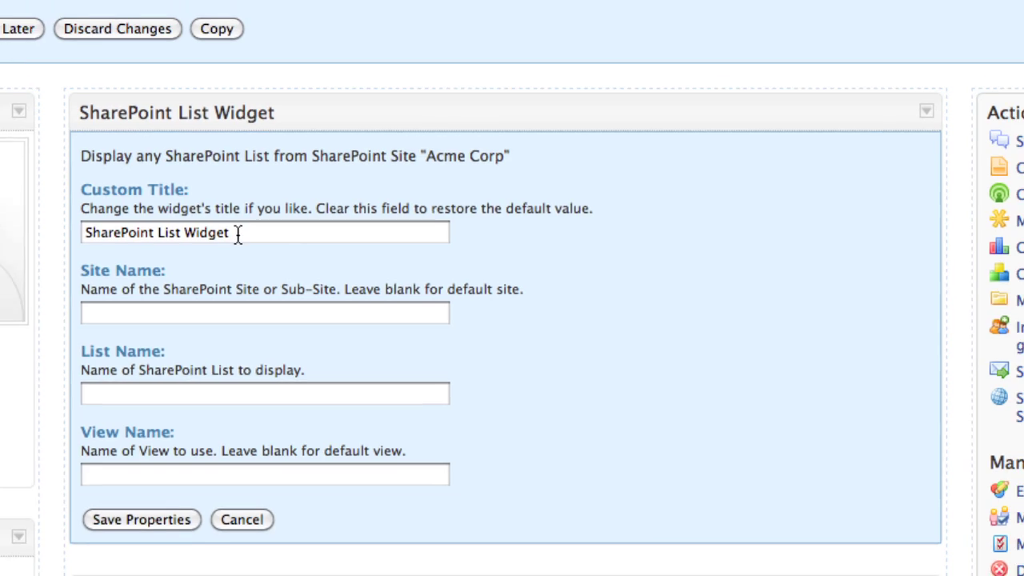
left_click_drag(237, 231, 73, 230)
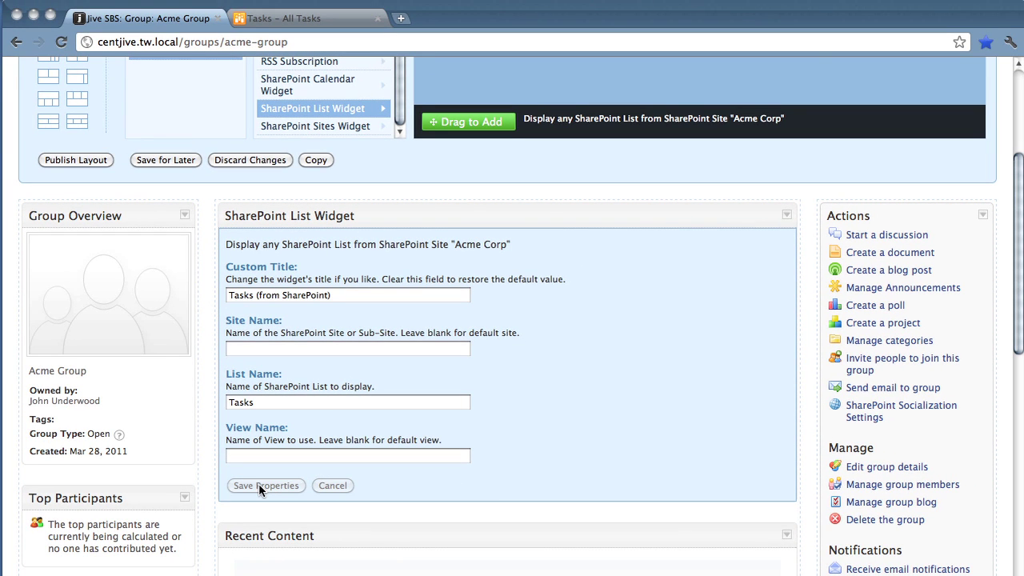
left_click(259, 485)
left_click(77, 159)
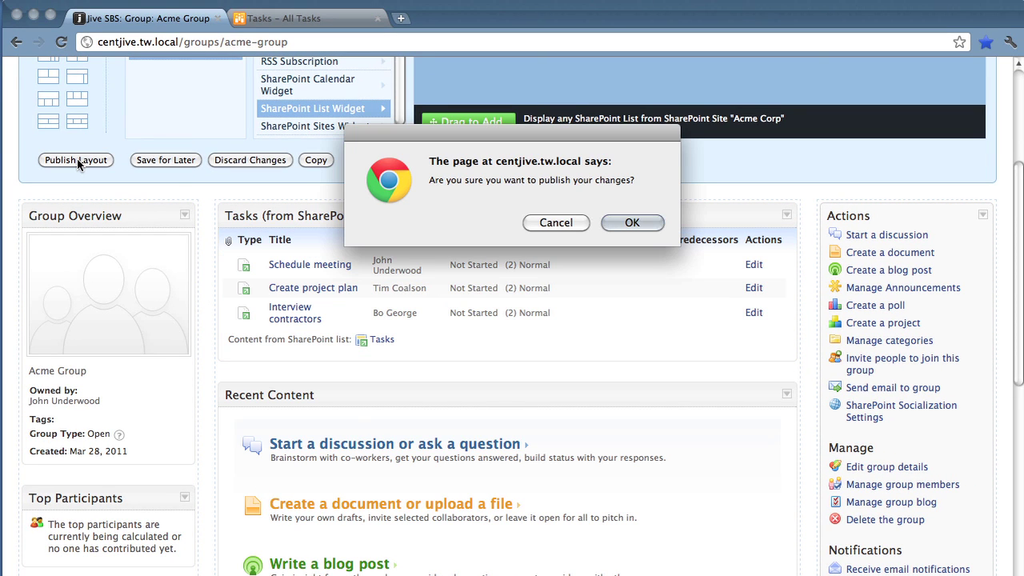
left_click(657, 225)
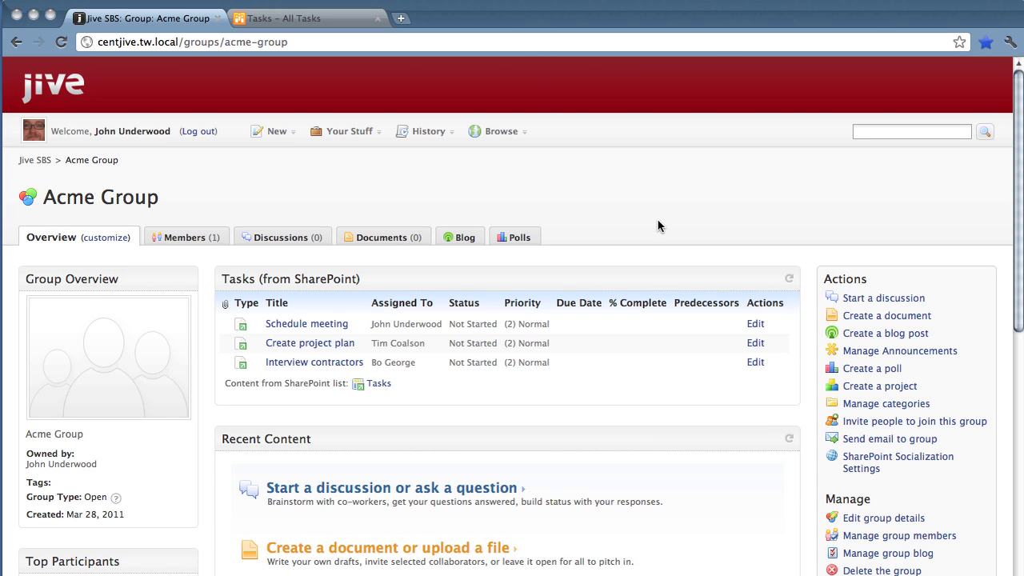
Step: Switch SharePoint's Tasks list from All Tasks to the My Tasks view
left_click(342, 18)
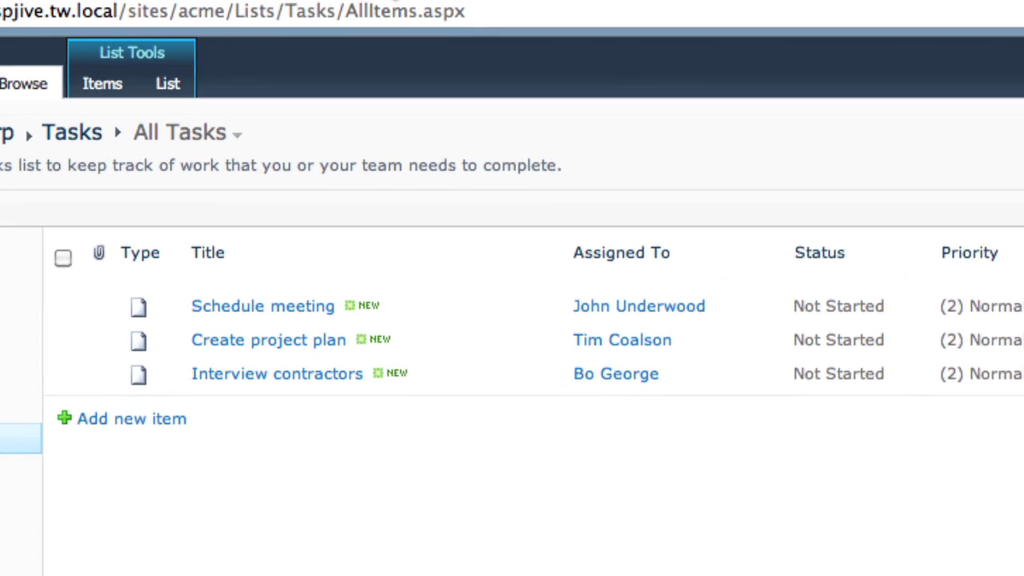
left_click(238, 139)
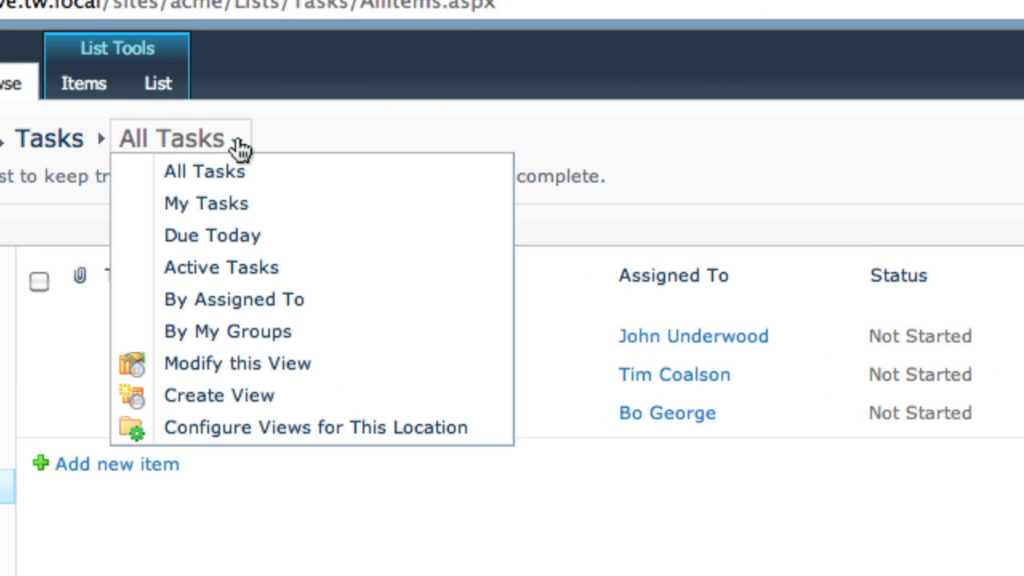
left_click(238, 205)
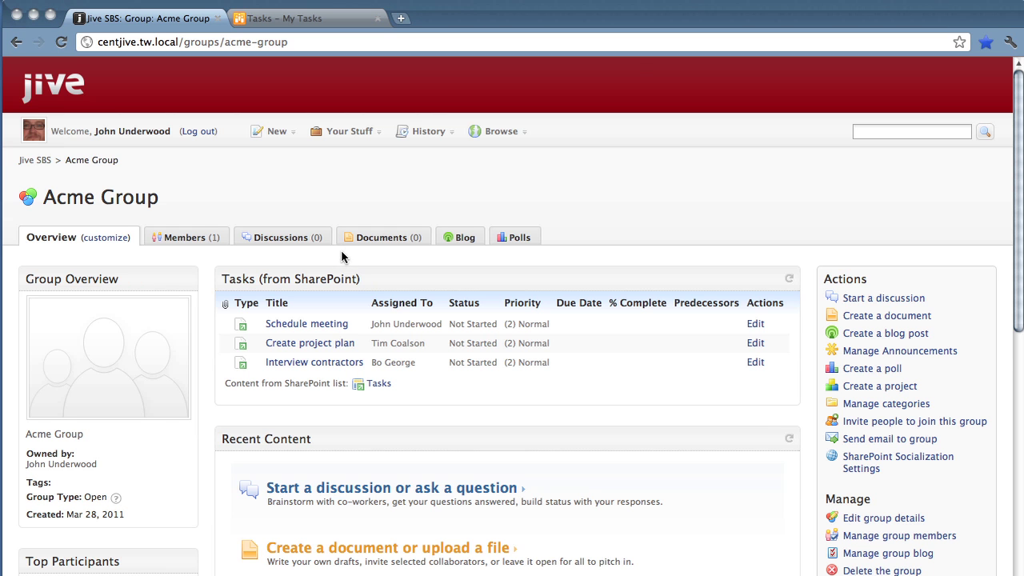
Step: Set the Tasks (from SharePoint) widget's View Name to My Tasks and publish the layout
left_click(120, 238)
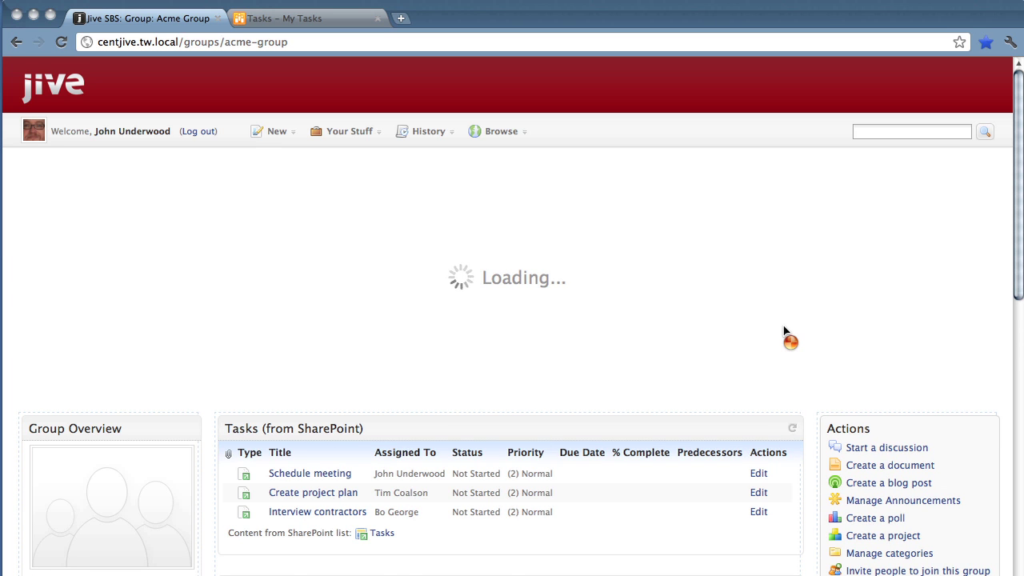
left_click(792, 438)
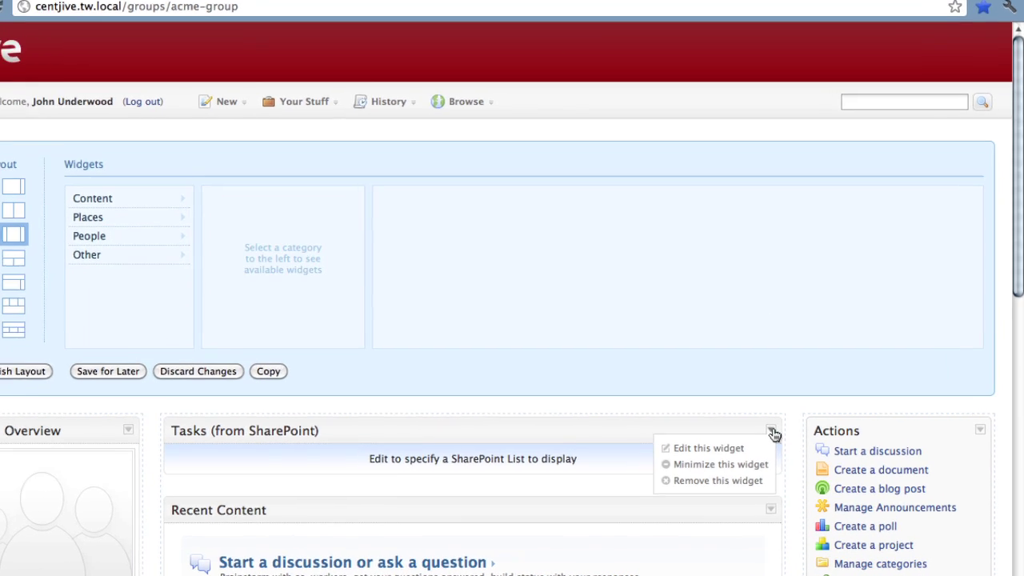
left_click(718, 448)
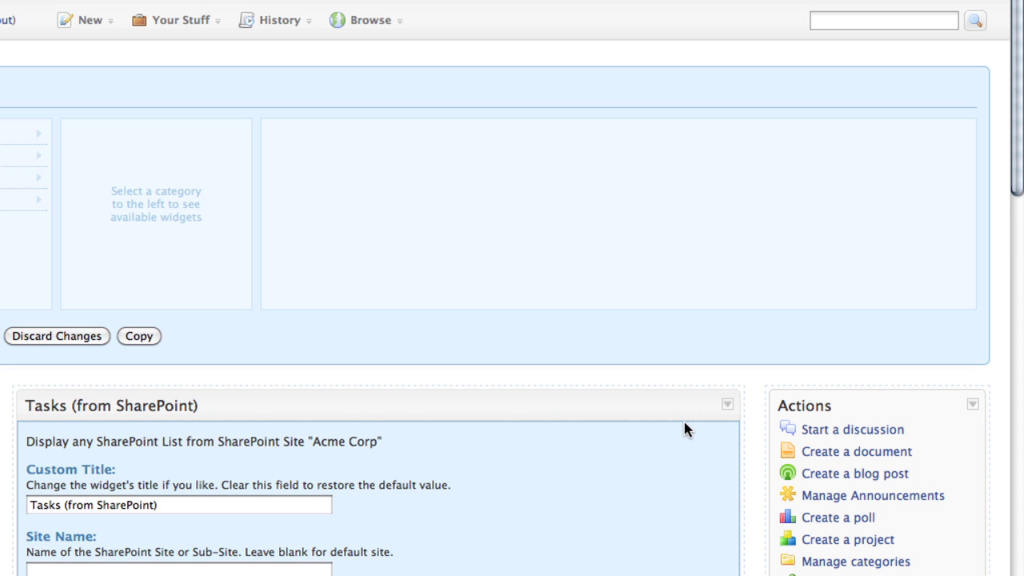
scroll(512, 320, "down", 10)
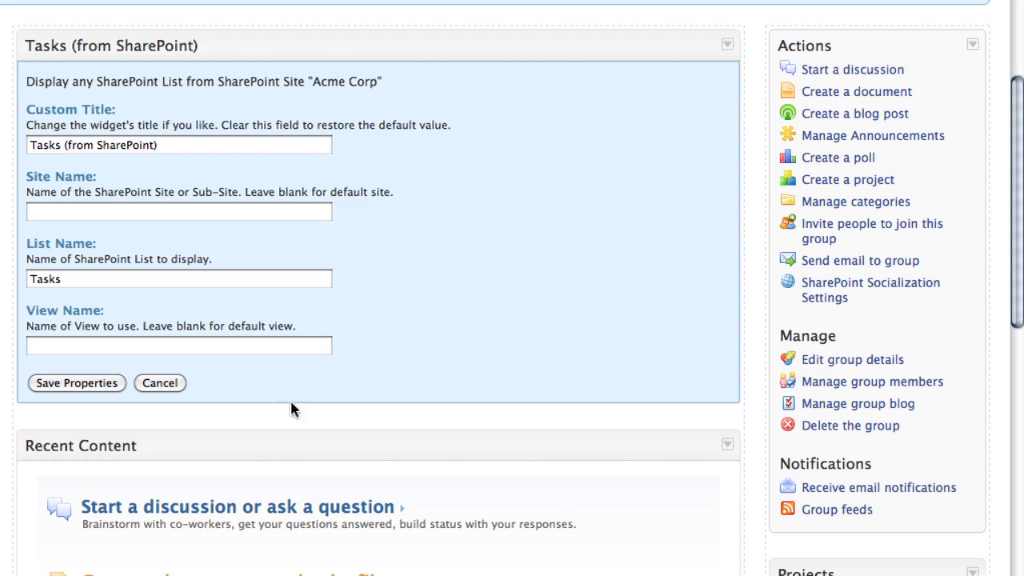
left_click(86, 346)
type("M")
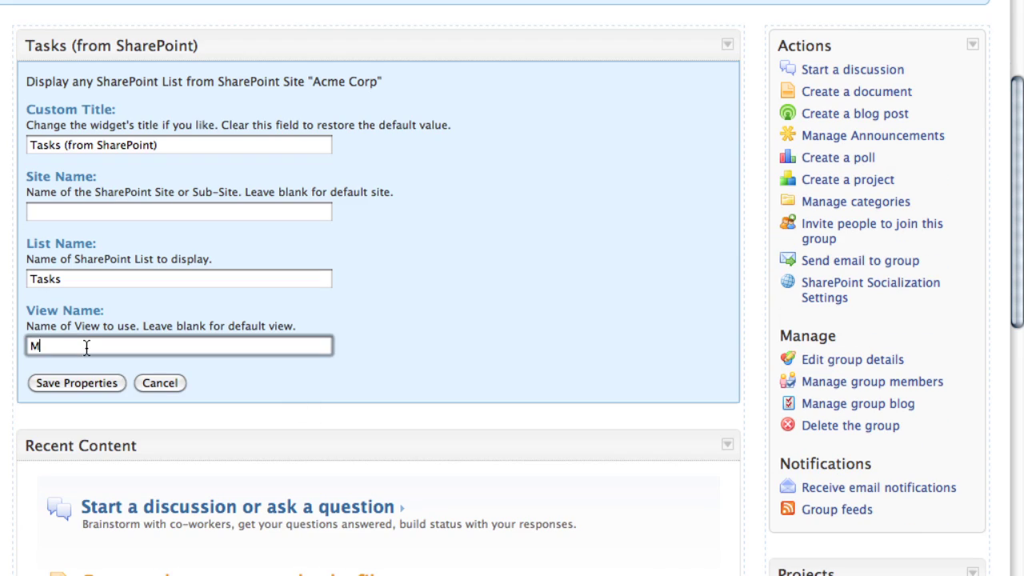
type("y Tasks")
left_click(70, 384)
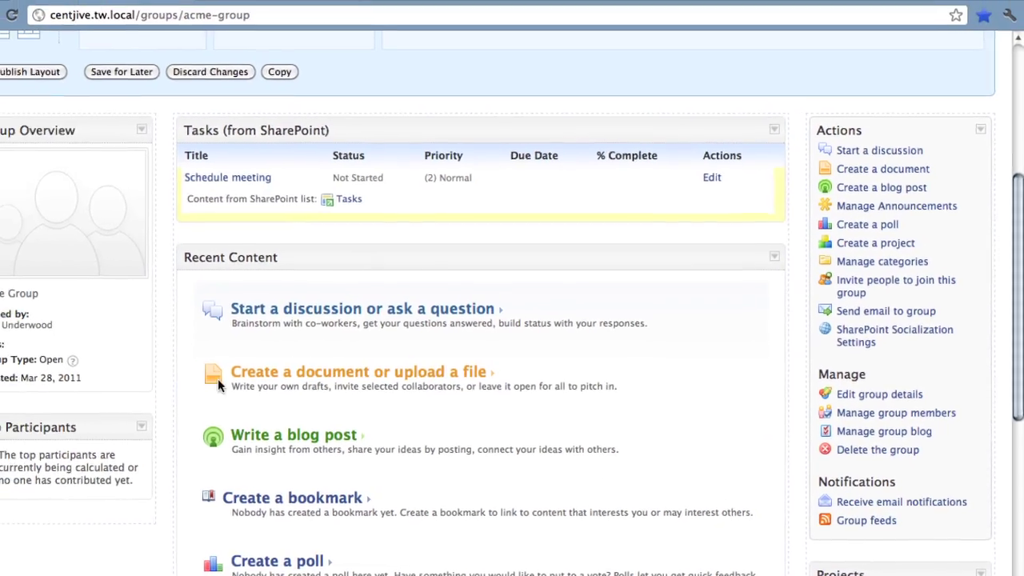
left_click(18, 71)
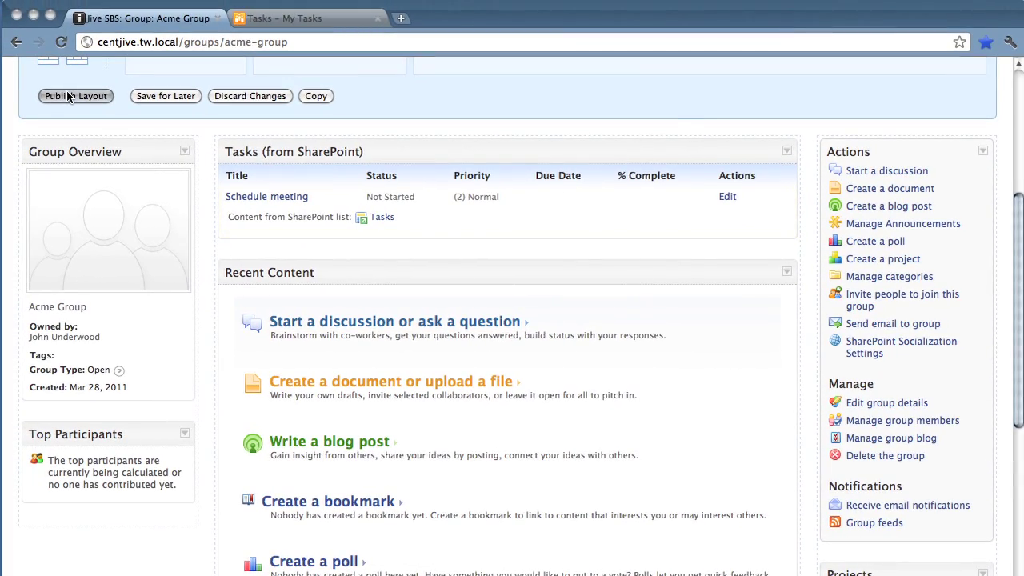
left_click(624, 223)
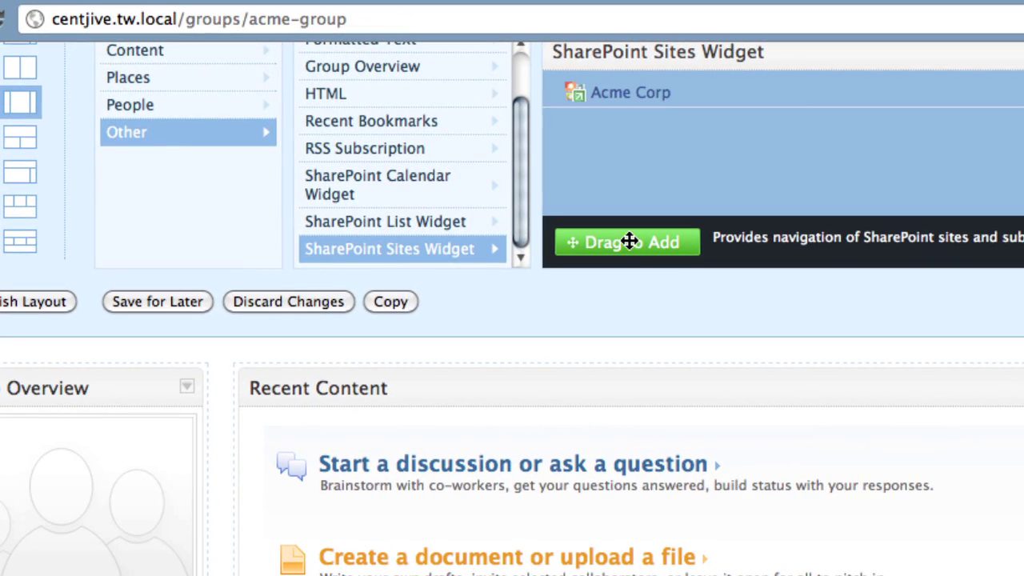
Step: Put the SharePoint Sites widget below the group overview, publish, and follow its Acme Corp link
left_click_drag(628, 240, 0, 575)
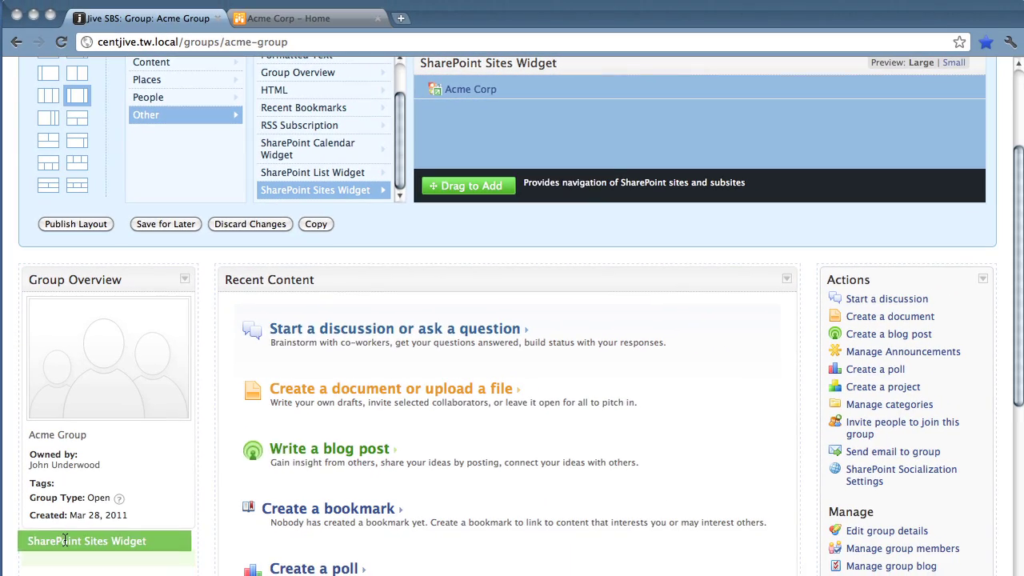
left_click_drag(64, 540, 64, 541)
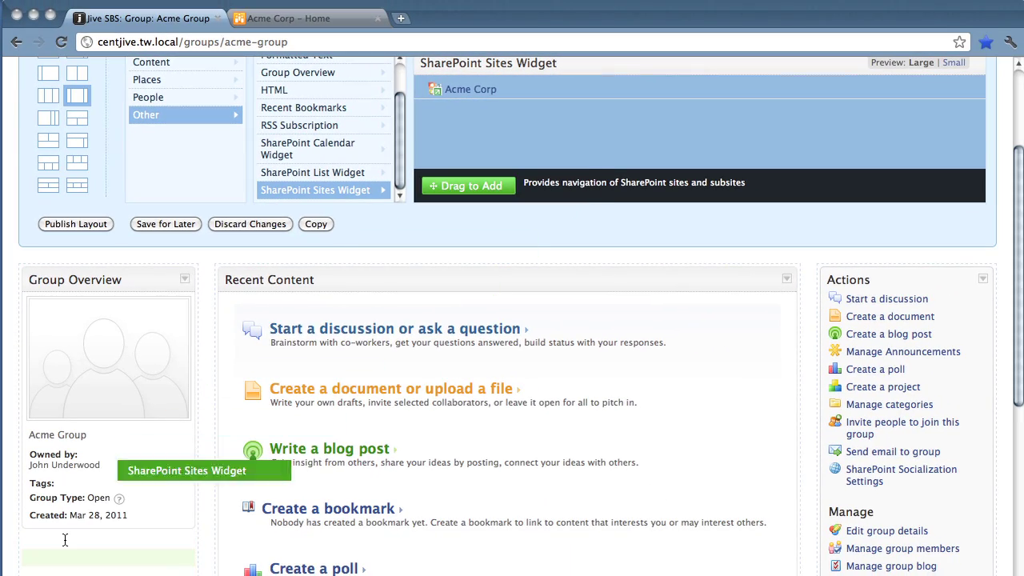
left_click(88, 224)
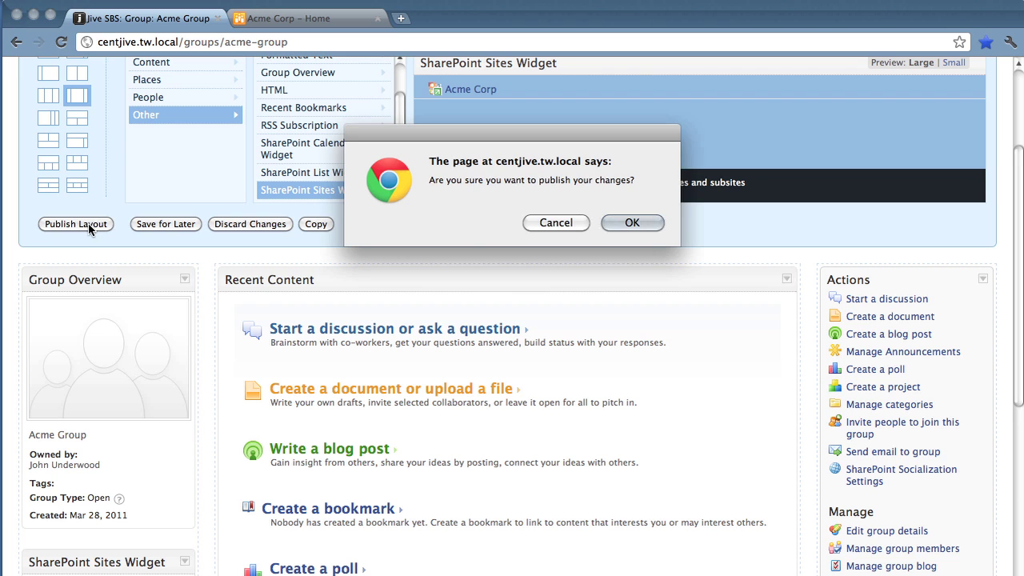
left_click(654, 223)
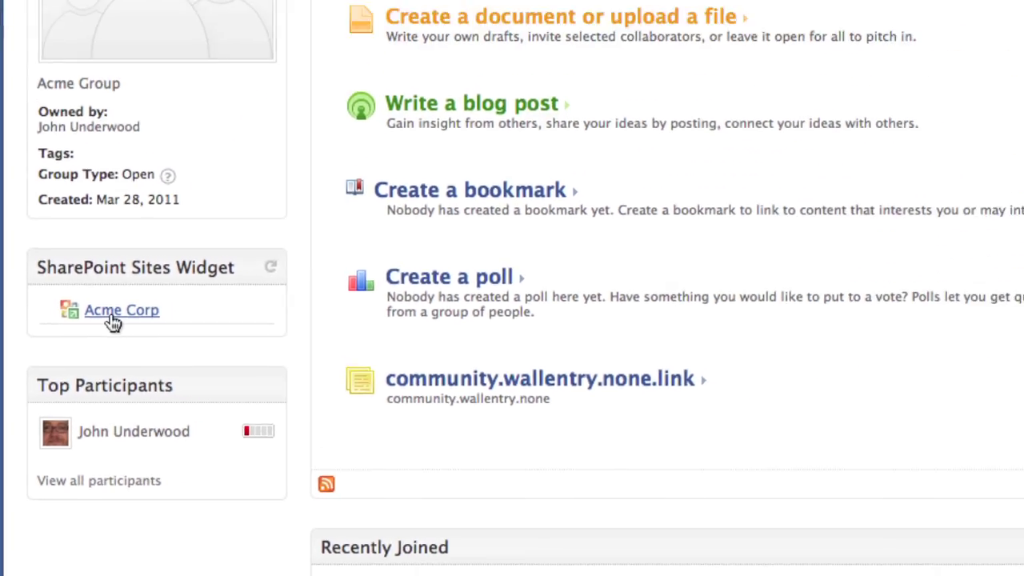
left_click(191, 190)
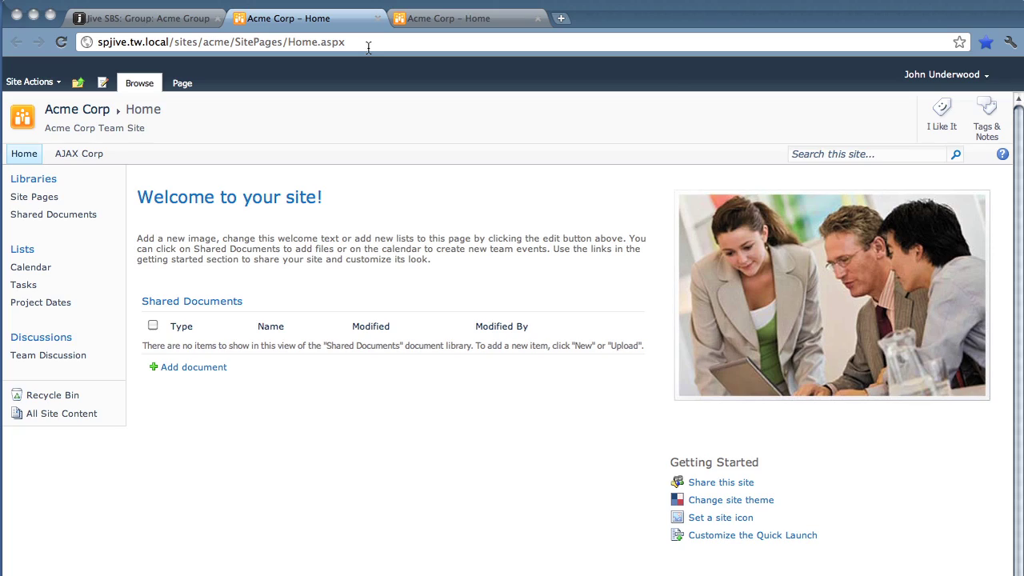